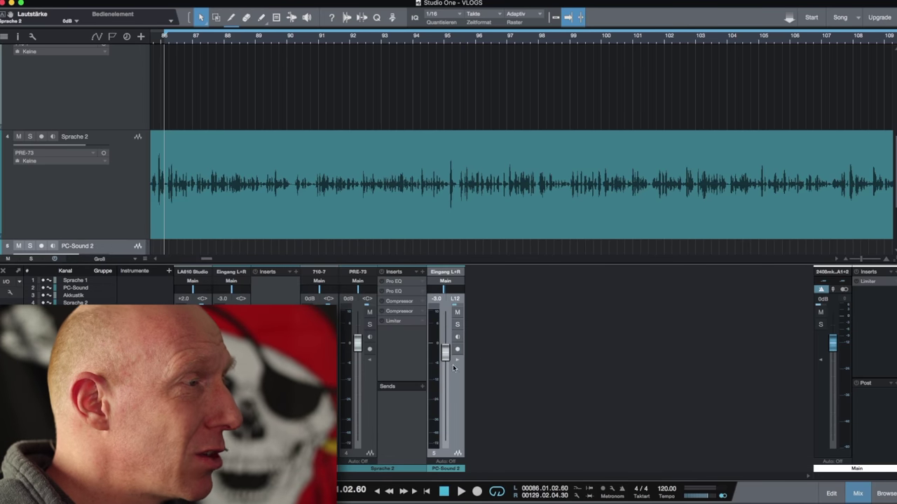
Step: Select the Sprache 2 channel and listen to its voice recording with all of its insert effects bypassed
{"action": "left_click", "coordinate": [403, 362]}
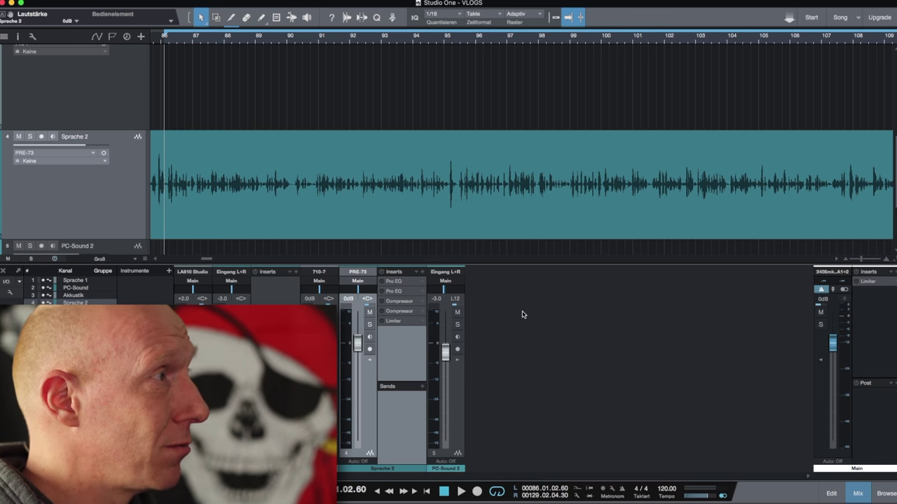
{"action": "key", "text": "space"}
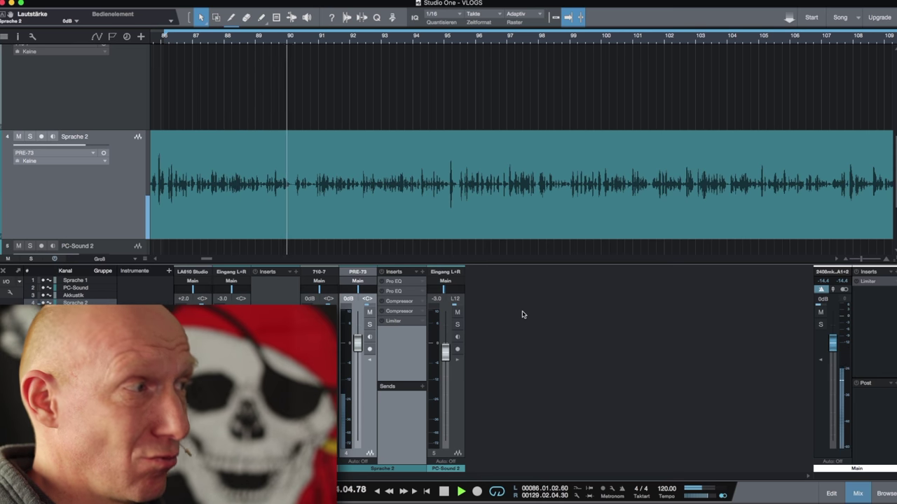
{"action": "key", "text": "space"}
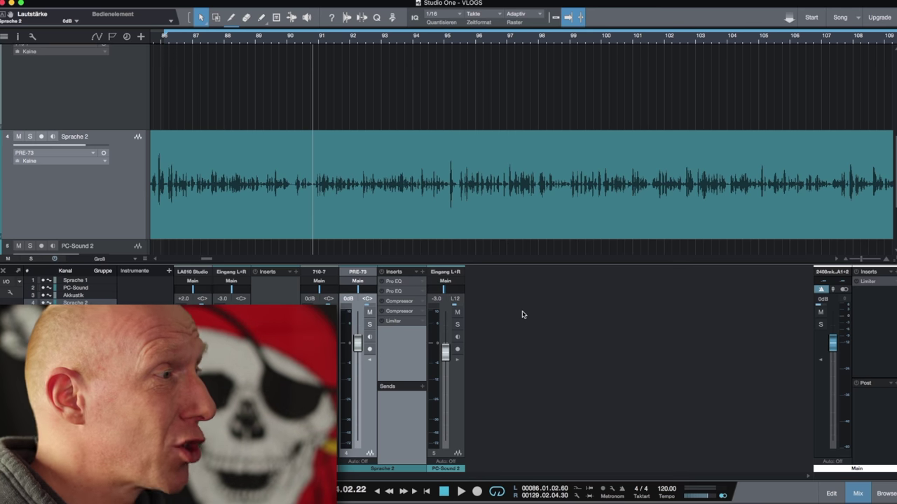
Step: Raise the Sprache 2 channel volume to +10 dB and activate its first Pro EQ insert
{"action": "left_click_drag", "start_coordinate": [357, 343], "coordinate": [358, 313]}
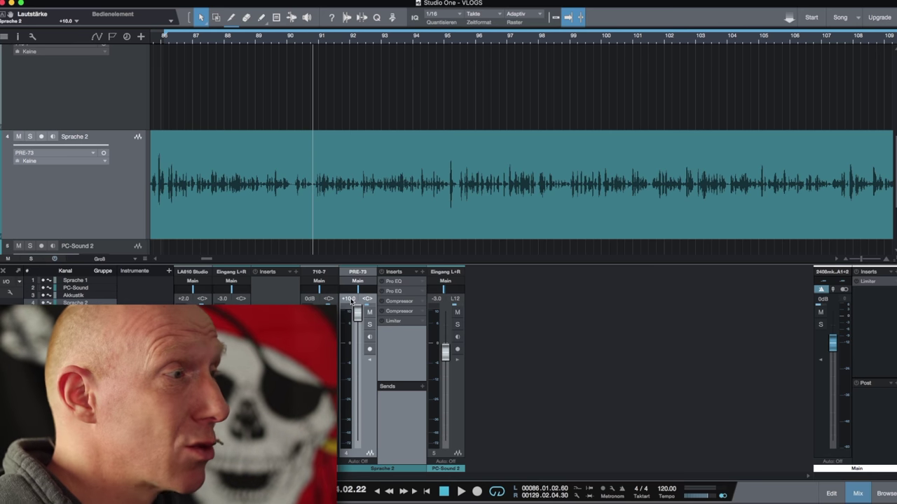
{"action": "left_click", "coordinate": [406, 282]}
{"action": "left_click_drag", "start_coordinate": [618, 137], "coordinate": [571, 135]}
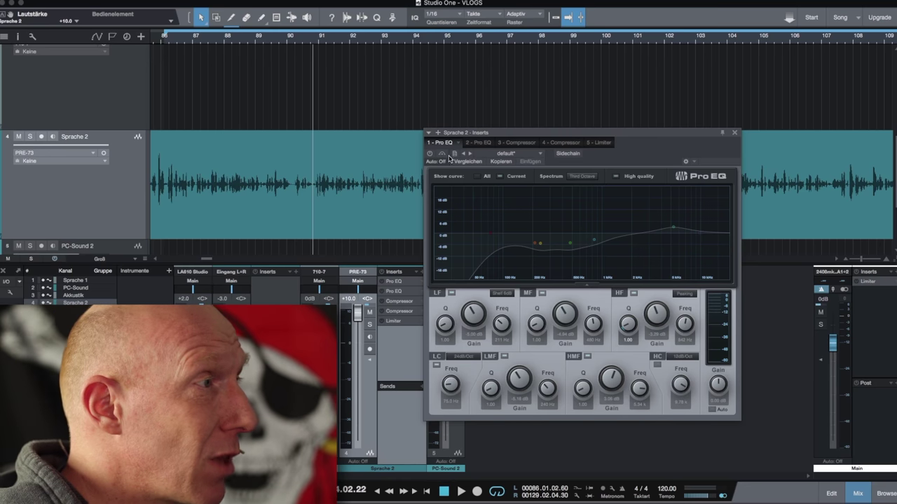
{"action": "left_click", "coordinate": [430, 153]}
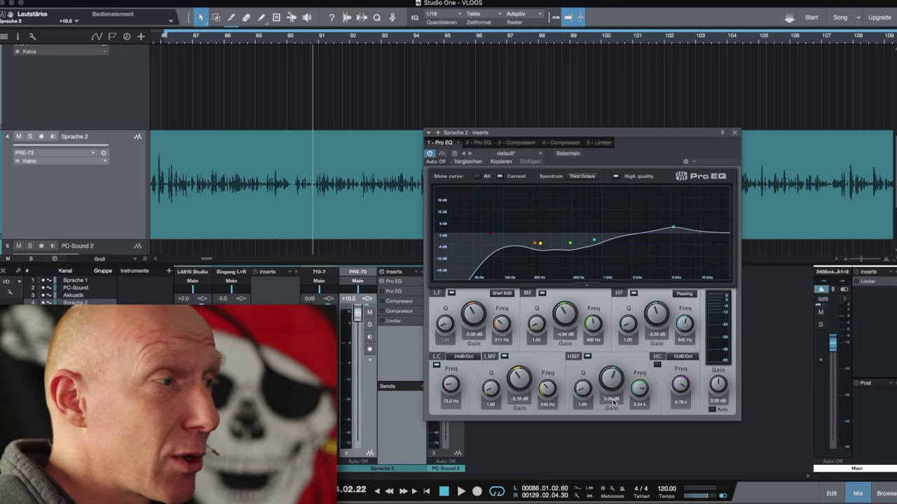
Step: Switch off the LF, LMF, MF, HMF and HF bands of the first Pro EQ, leaving the low cut active
{"action": "left_click", "coordinate": [452, 293]}
{"action": "left_click", "coordinate": [504, 356]}
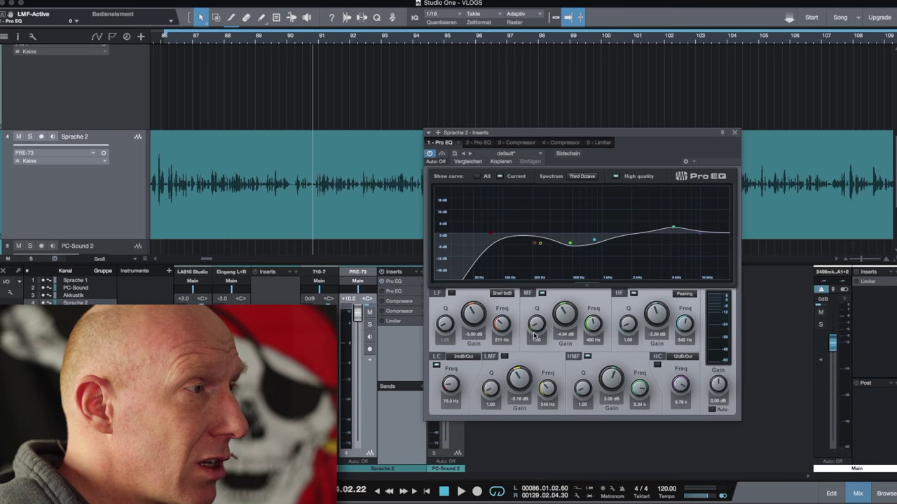
{"action": "left_click", "coordinate": [542, 293]}
{"action": "left_click", "coordinate": [588, 356]}
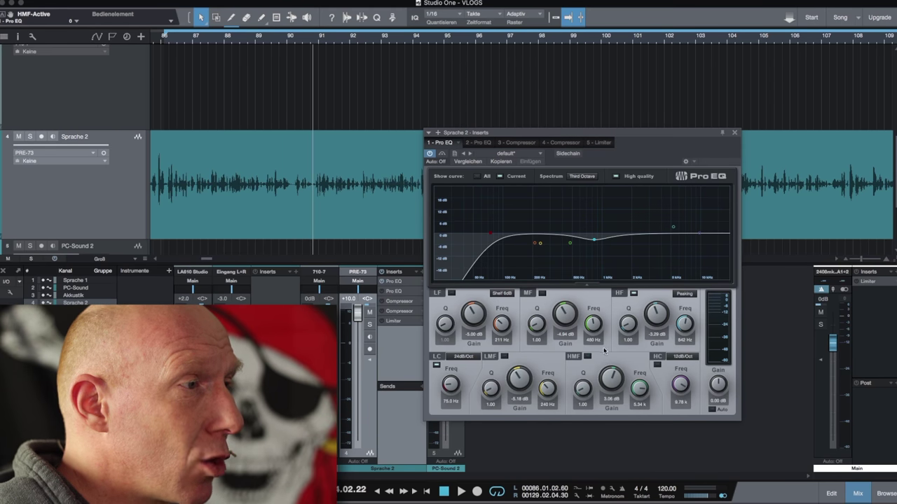
{"action": "left_click", "coordinate": [634, 294]}
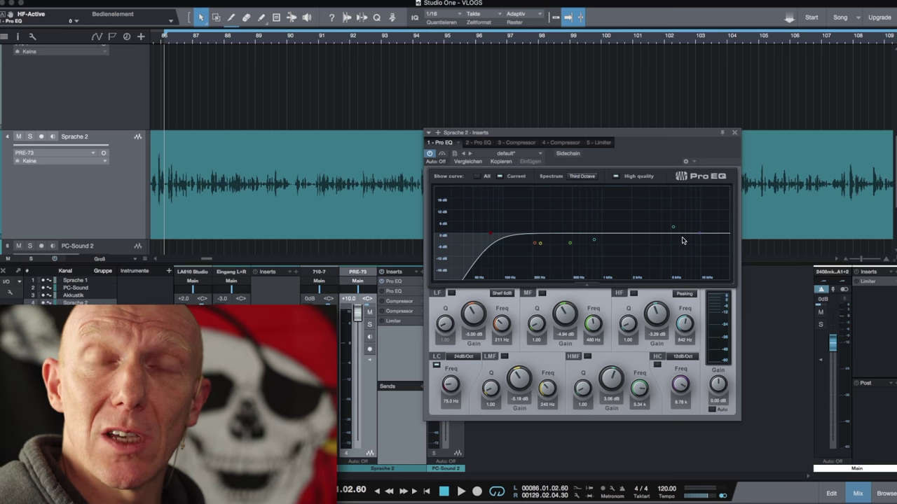
Step: Play the voice track while re-enabling the first Pro EQ's LF, LMF, MF, HMF and HF bands one after another
{"action": "key", "text": "space"}
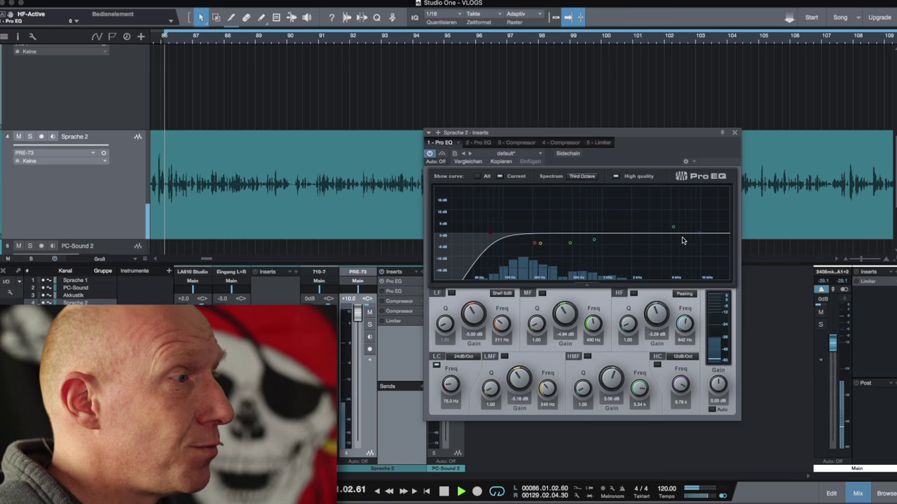
{"action": "left_click", "coordinate": [452, 293]}
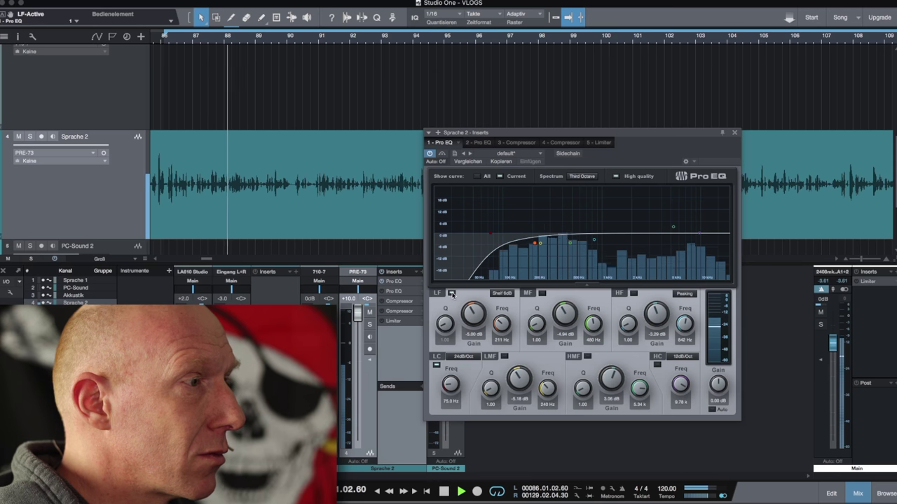
{"action": "left_click", "coordinate": [505, 356]}
{"action": "left_click", "coordinate": [543, 293]}
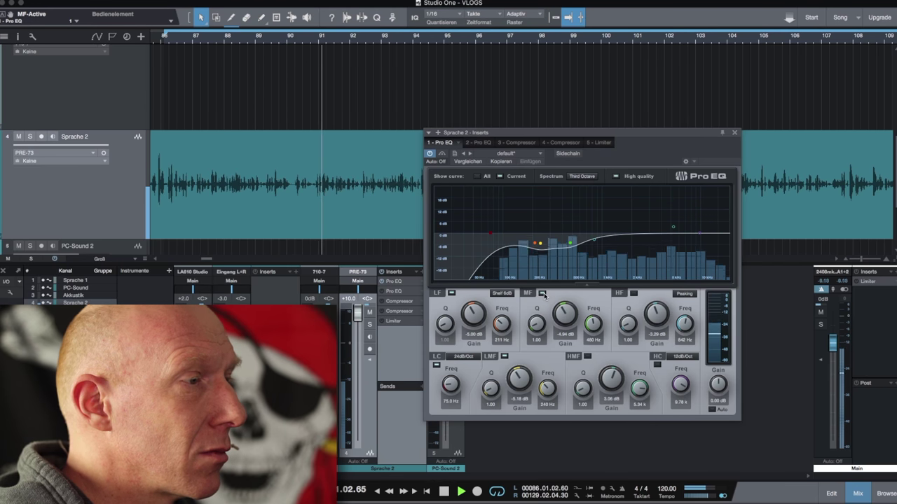
{"action": "left_click", "coordinate": [588, 357]}
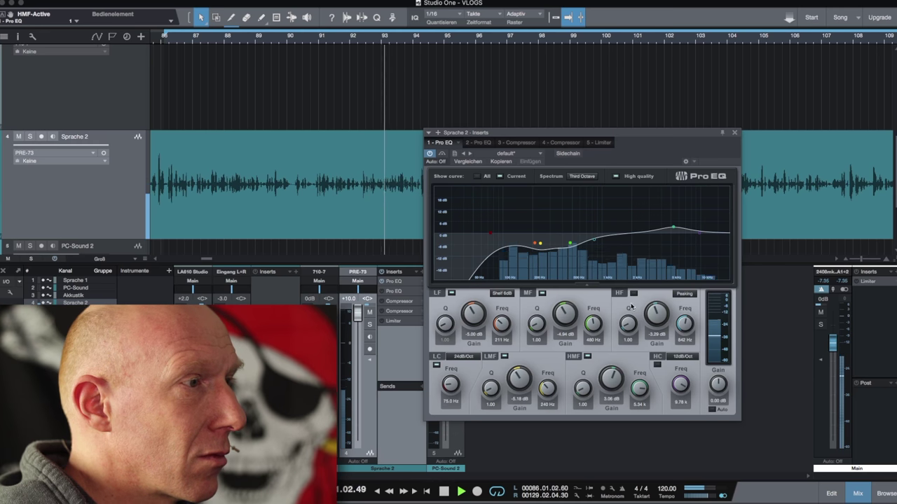
{"action": "left_click", "coordinate": [633, 294]}
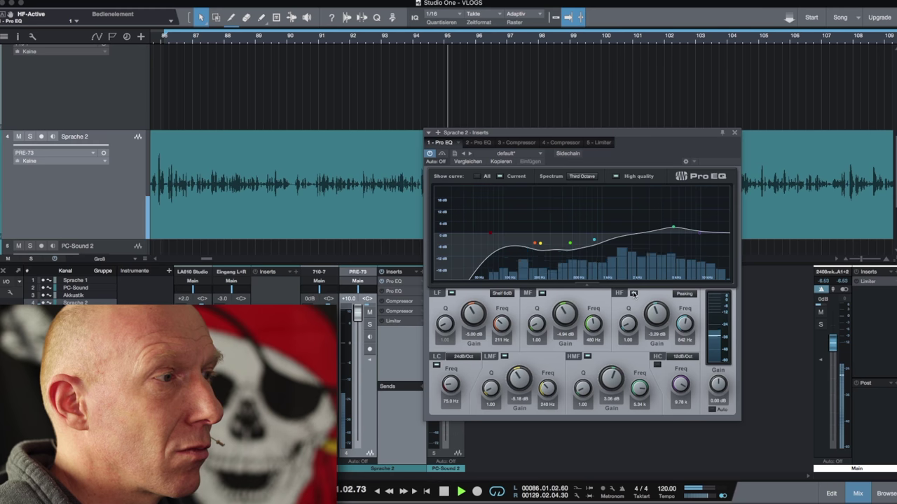
{"action": "key", "text": "space"}
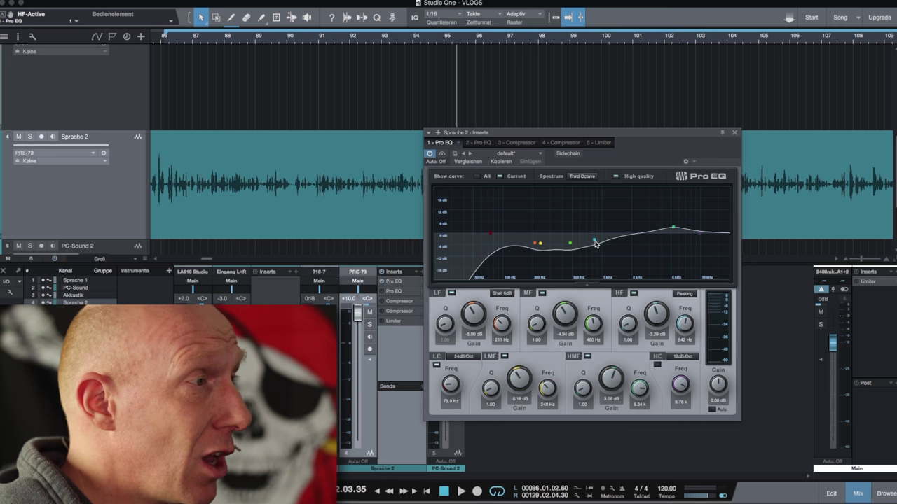
{"action": "left_click", "coordinate": [734, 133]}
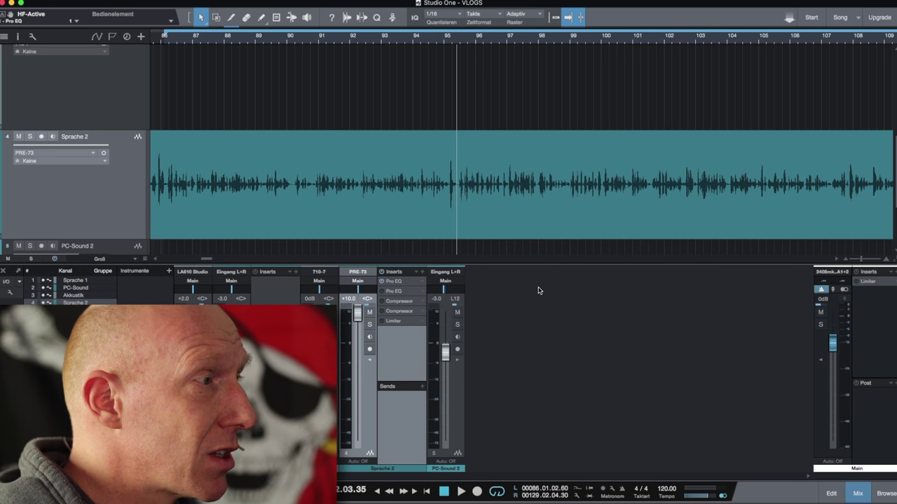
Step: Activate the second Pro EQ insert on Sprache 2 and close its window
{"action": "left_click", "coordinate": [401, 292]}
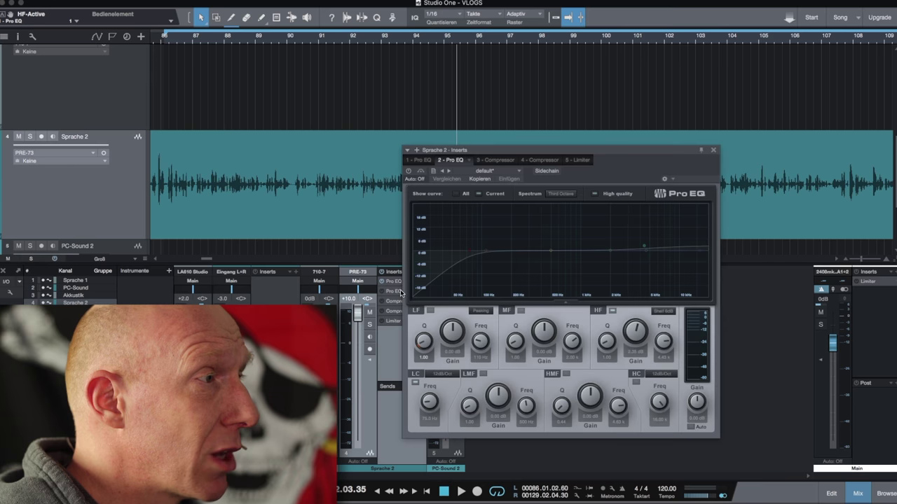
{"action": "left_click_drag", "start_coordinate": [531, 153], "coordinate": [540, 158]}
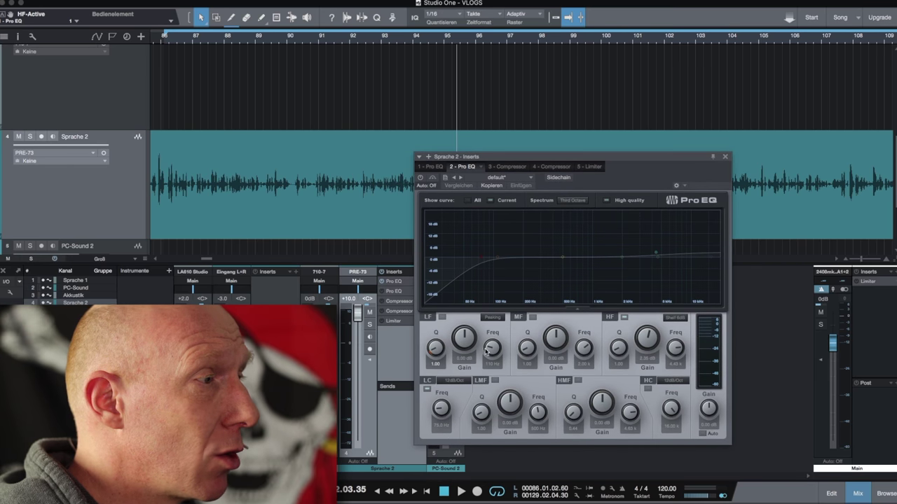
{"action": "left_click", "coordinate": [420, 177]}
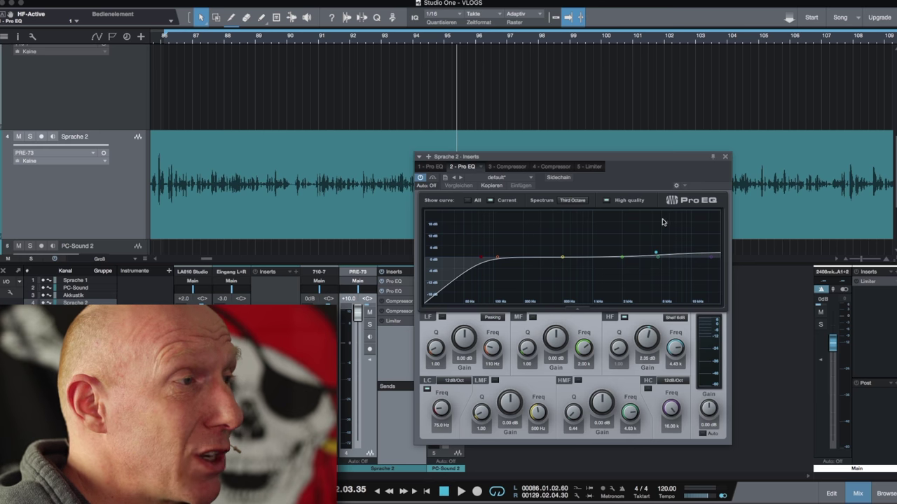
{"action": "left_click", "coordinate": [725, 157]}
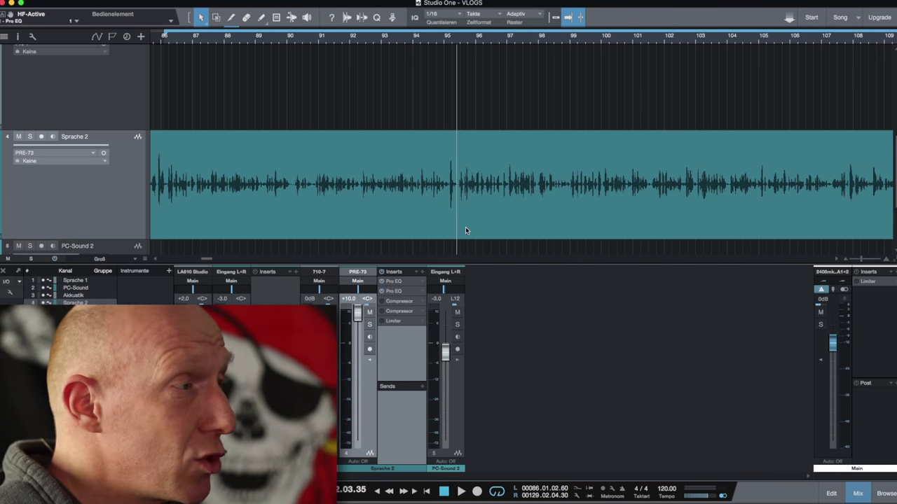
Step: Activate the first Compressor insert on Sprache 2 and listen to the voice track through it
{"action": "left_click", "coordinate": [400, 303]}
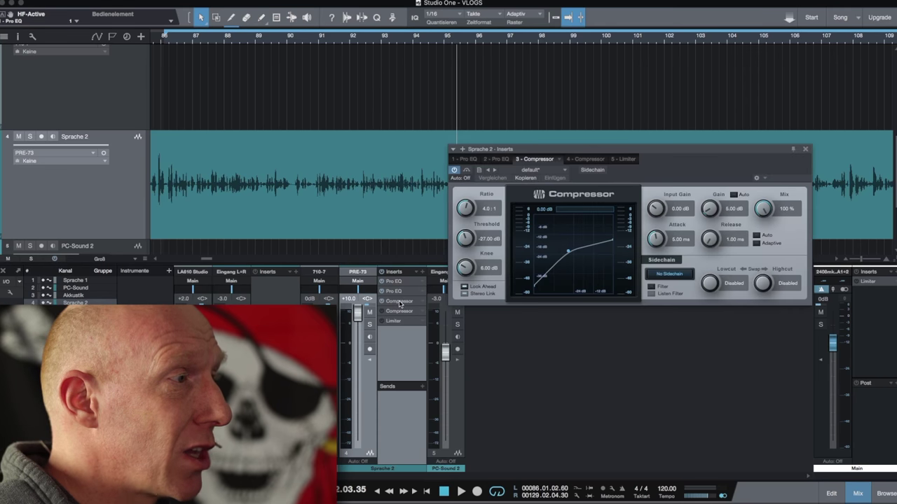
{"action": "left_click_drag", "start_coordinate": [676, 154], "coordinate": [624, 157]}
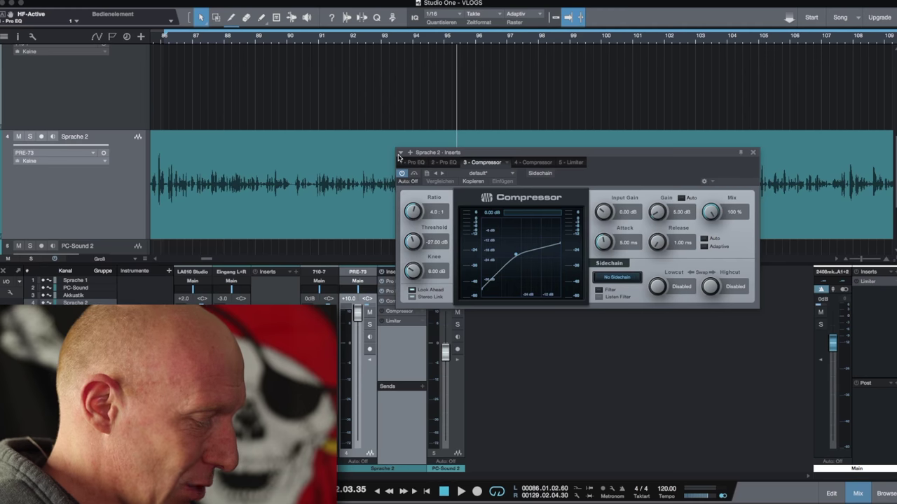
{"action": "key", "text": "space"}
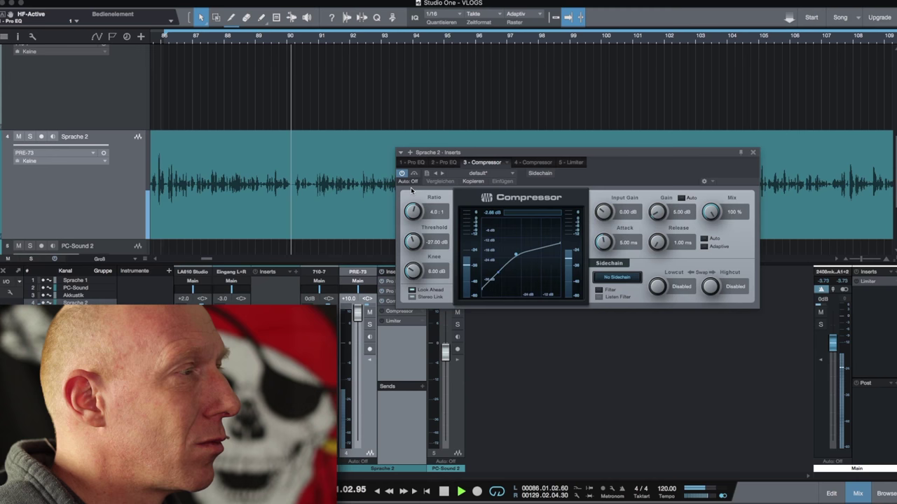
{"action": "key", "text": "space"}
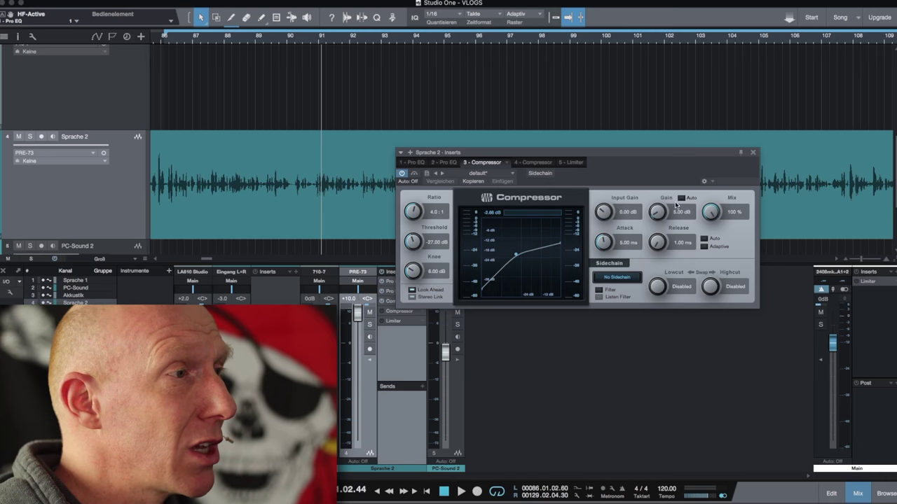
{"action": "left_click", "coordinate": [753, 153]}
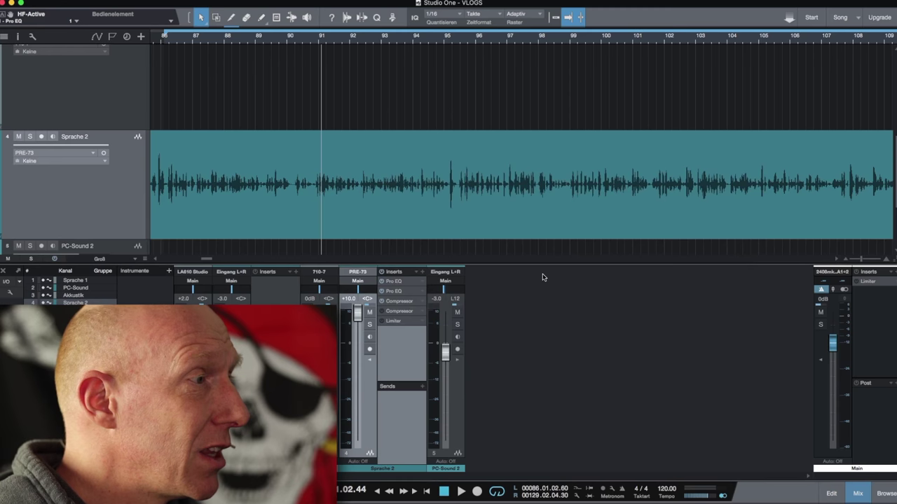
Step: Activate the second Compressor insert on Sprache 2 and set its release to 53.9 ms
{"action": "left_click", "coordinate": [398, 311]}
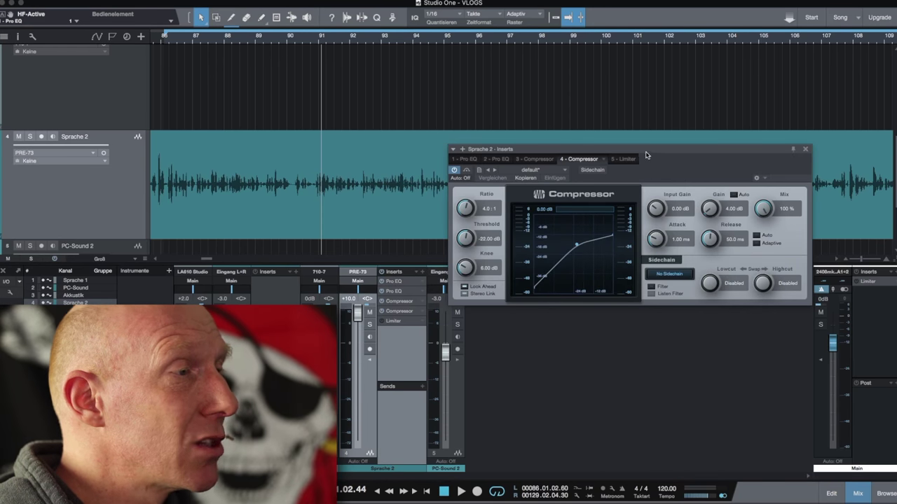
{"action": "left_click_drag", "start_coordinate": [643, 151], "coordinate": [577, 212]}
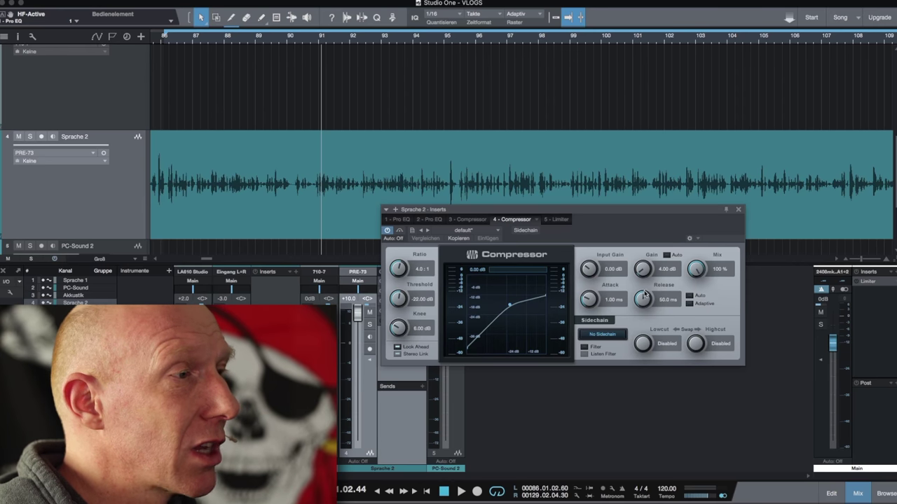
{"action": "scroll", "coordinate": [665, 303], "scroll_direction": "up", "scroll_amount": 1}
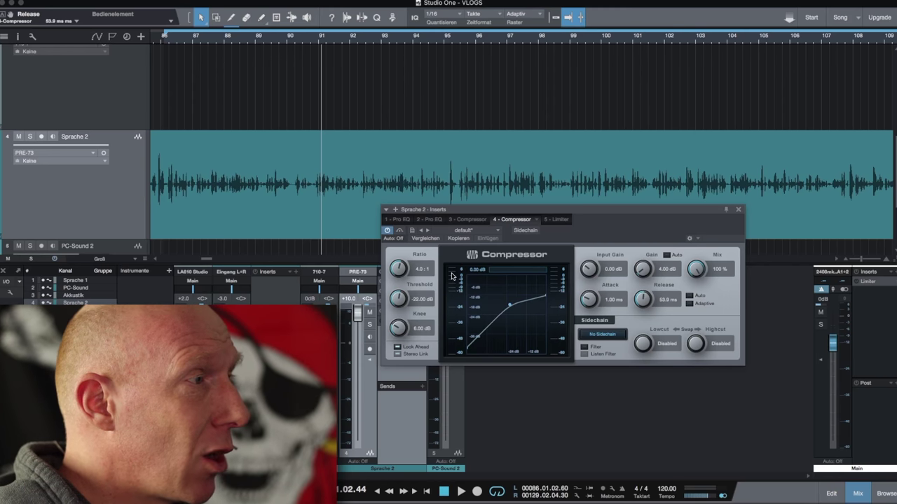
{"action": "left_click_drag", "start_coordinate": [484, 213], "coordinate": [503, 213]}
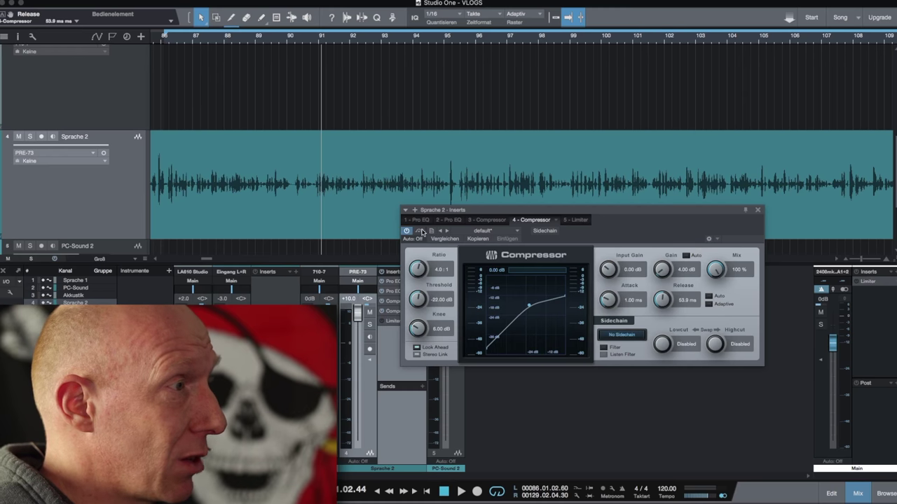
Step: Play the voice track from the loop start to hear it through both equalizers and both compressors
{"action": "key", "text": "KP_1"}
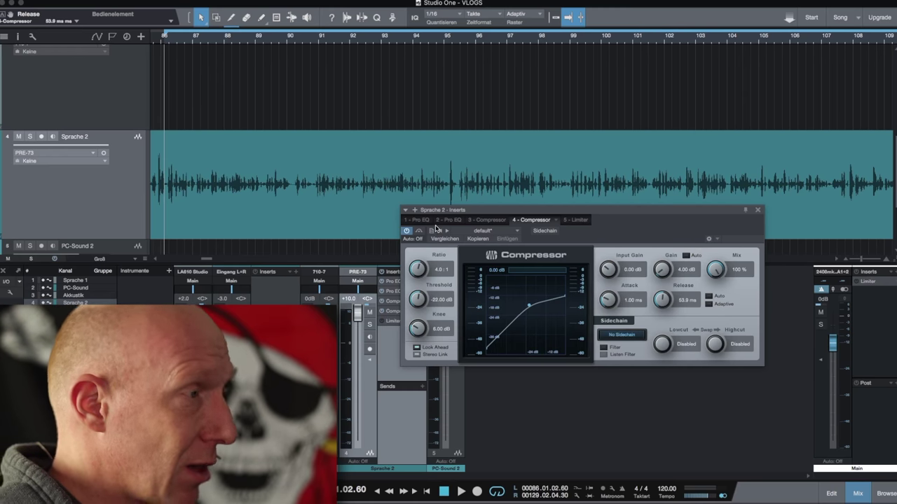
{"action": "key", "text": "space"}
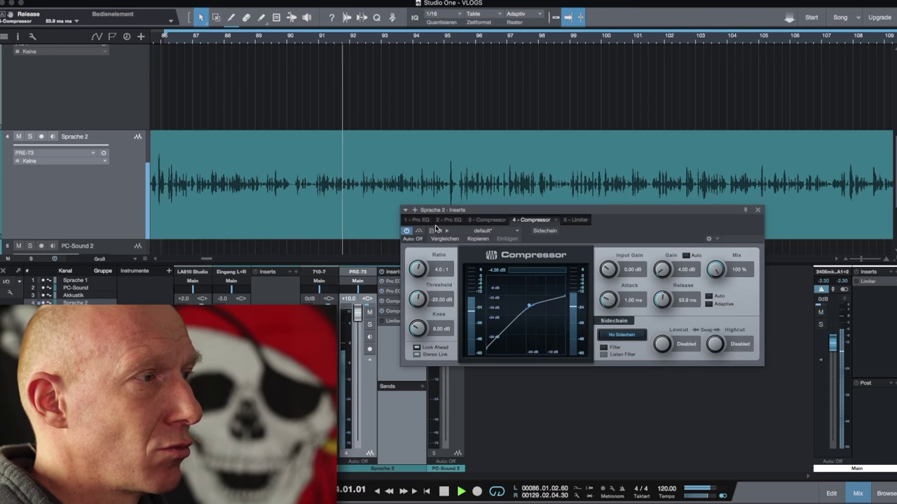
{"action": "key", "text": "space"}
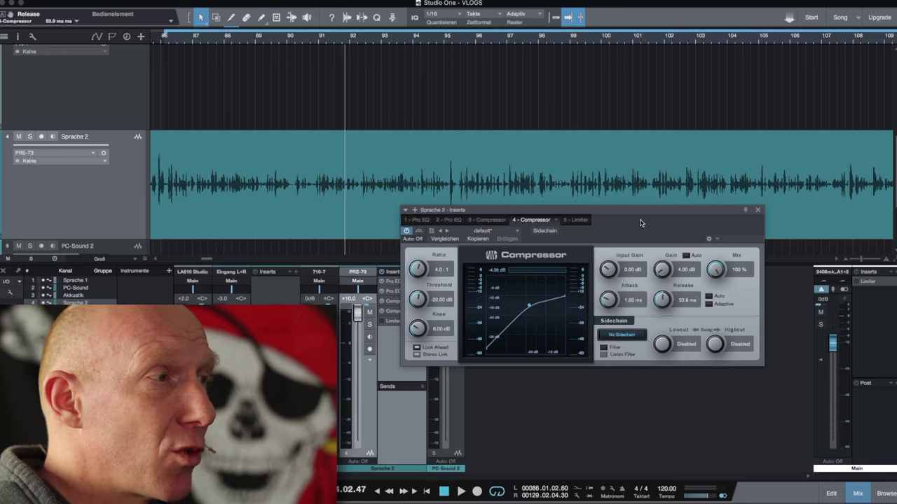
Step: Close the second Compressor and set the Sprache 2 channel volume to 0 dB
{"action": "left_click", "coordinate": [758, 210]}
{"action": "left_click", "coordinate": [347, 299]}
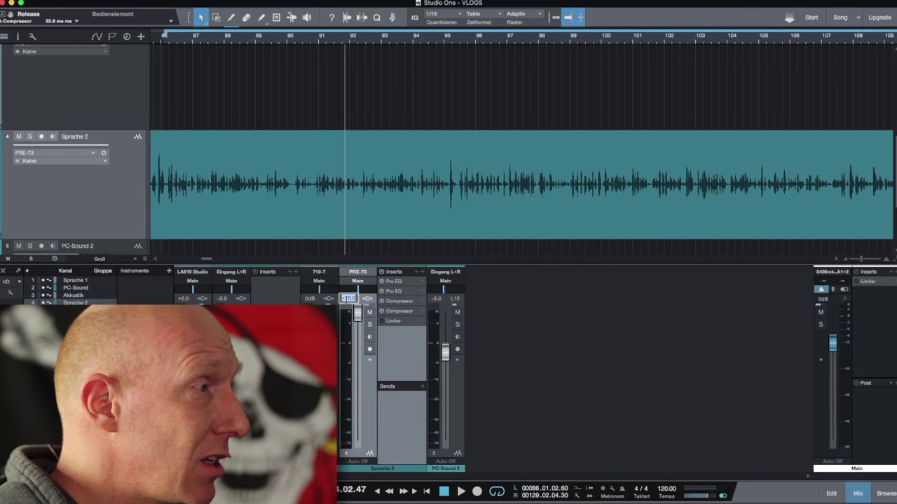
{"action": "type", "text": "0"}
{"action": "key", "text": "Return"}
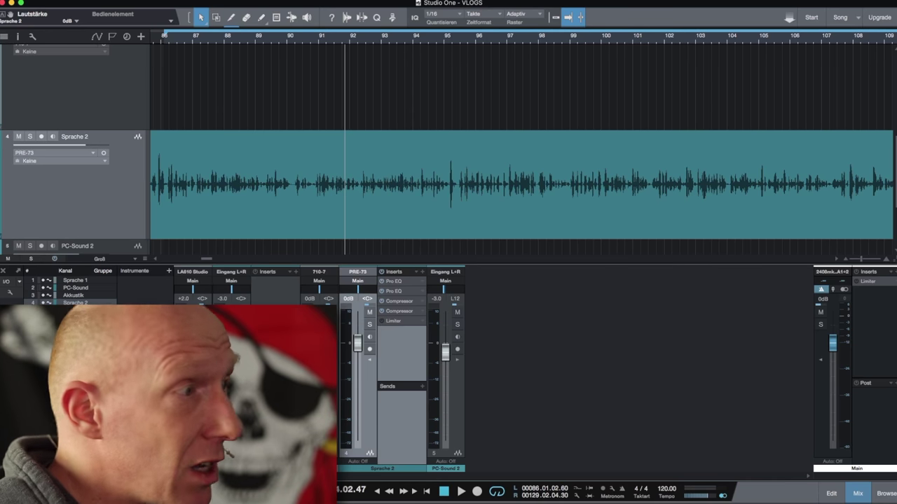
Step: Activate the Limiter insert on the Sprache 2 channel and close its window
{"action": "left_click", "coordinate": [396, 322]}
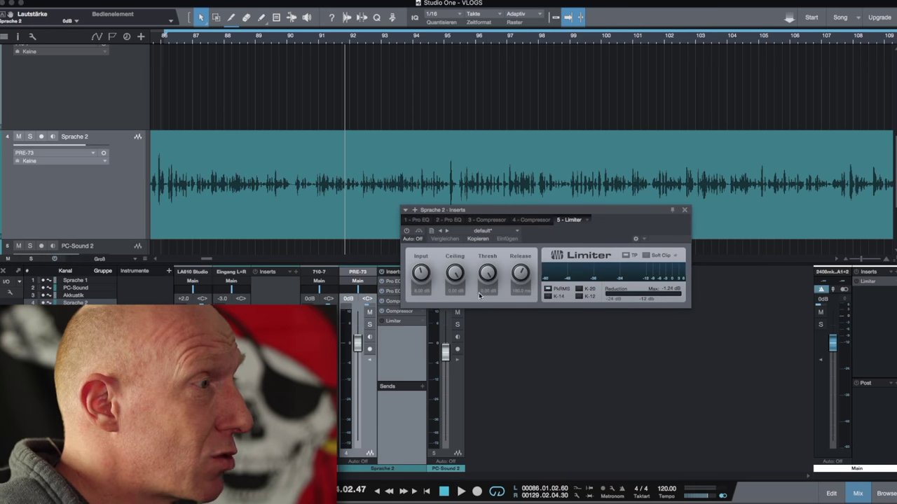
{"action": "left_click_drag", "start_coordinate": [531, 211], "coordinate": [557, 222]}
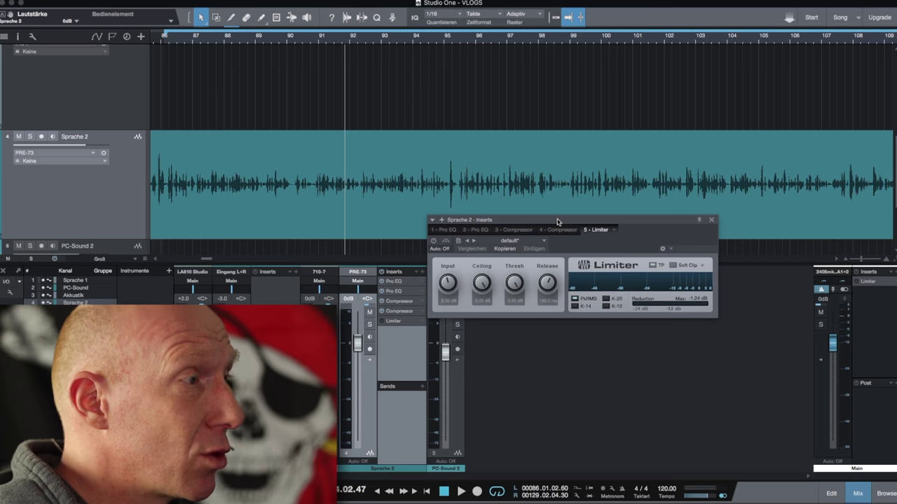
{"action": "left_click", "coordinate": [433, 240]}
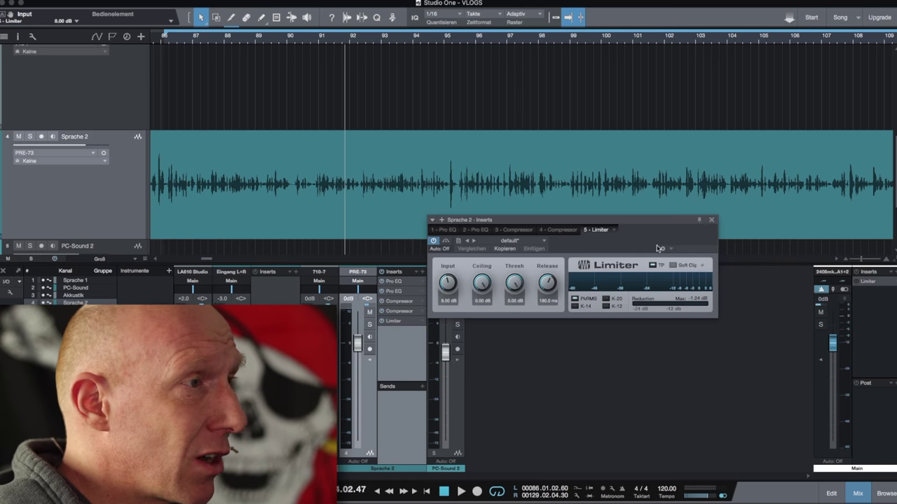
{"action": "left_click", "coordinate": [712, 221]}
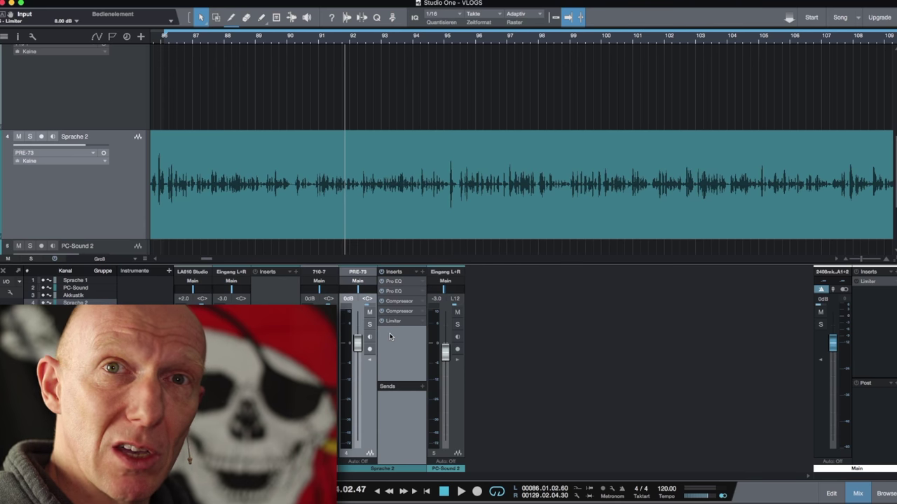
Step: Play the voice track from the loop start to hear it through the complete insert chain including the Limiter
{"action": "key", "text": "KP_1"}
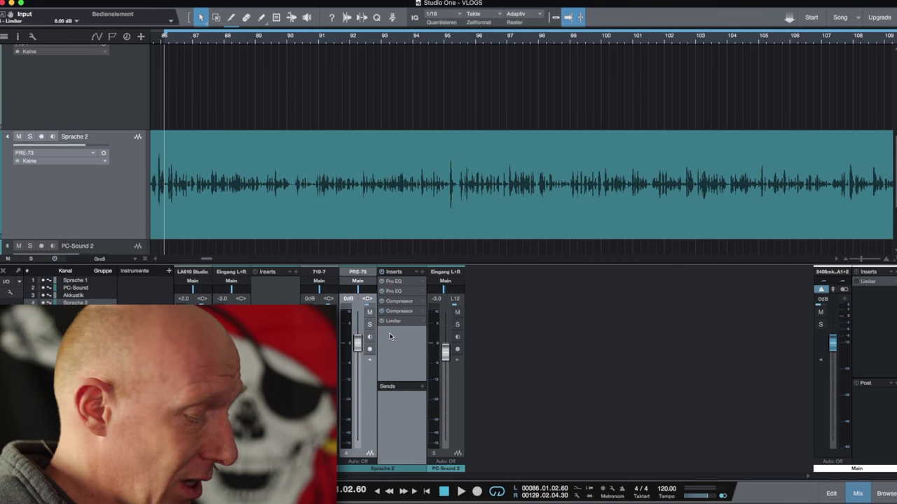
{"action": "key", "text": "space"}
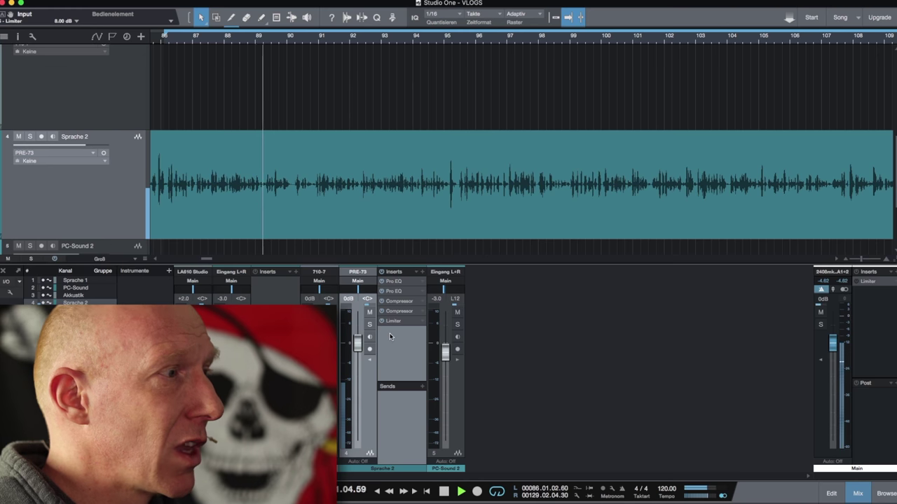
{"action": "key", "text": "space"}
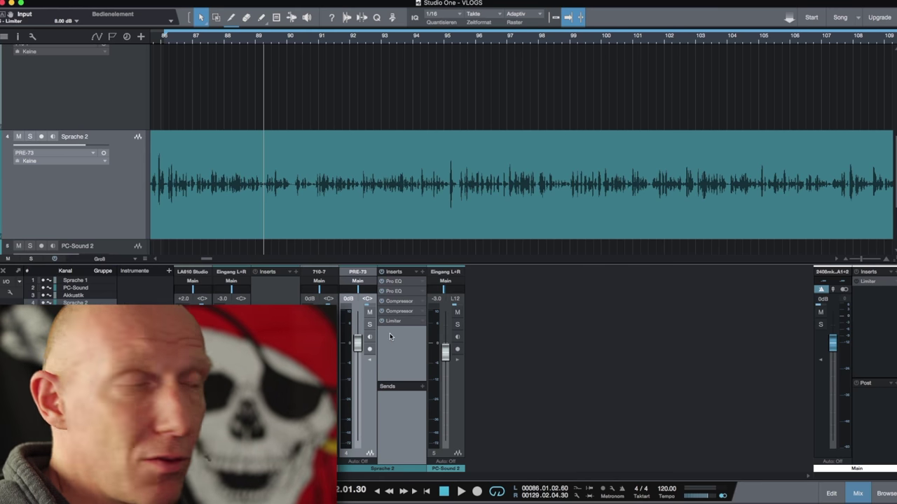
Step: Open the Sprache 2 Limiter again and check its level and reduction meters during playback
{"action": "left_click", "coordinate": [394, 322]}
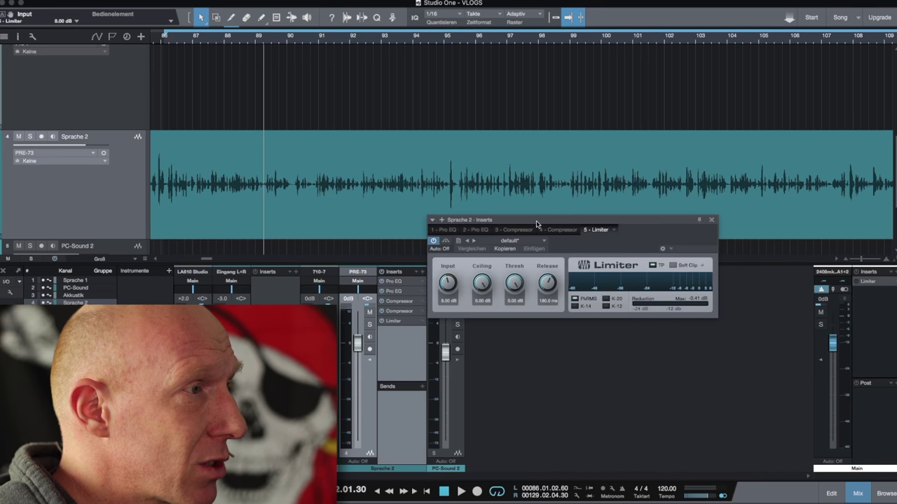
{"action": "left_click_drag", "start_coordinate": [537, 224], "coordinate": [573, 222]}
{"action": "key", "text": "space"}
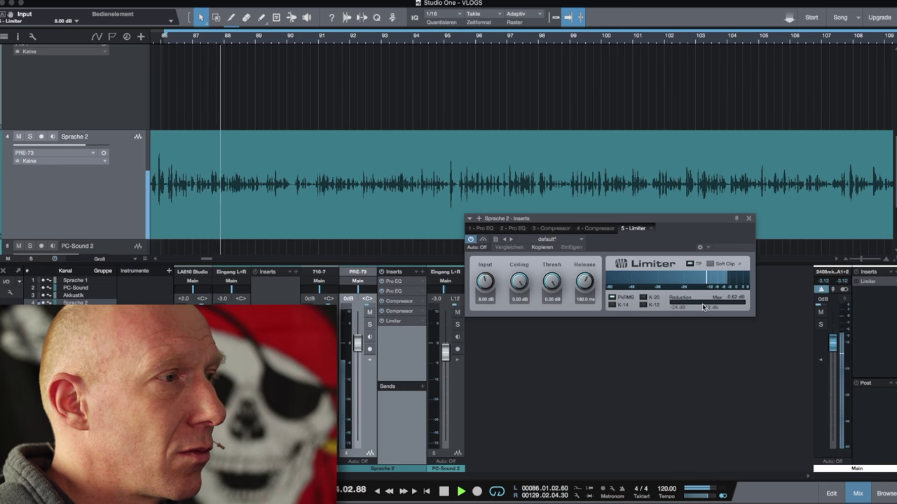
{"action": "key", "text": "space"}
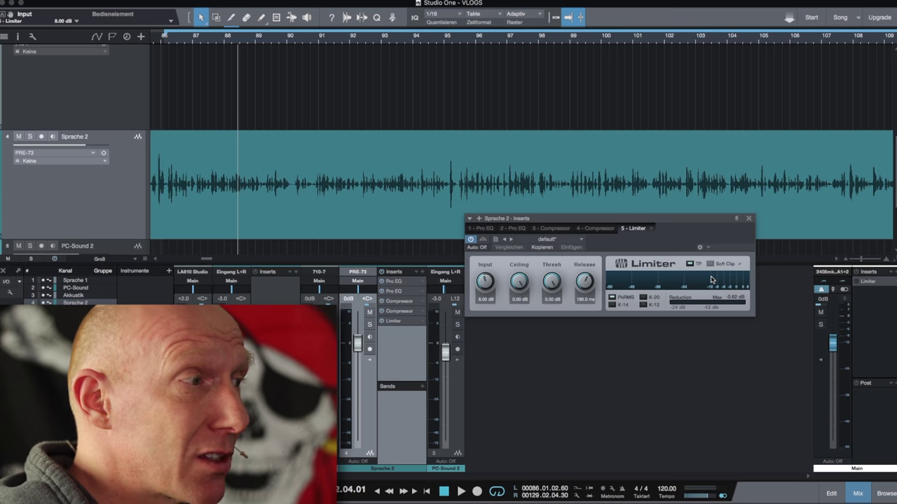
{"action": "left_click", "coordinate": [748, 218]}
Step: Activate the Limiter insert on the Main output channel and listen to the voice track through it
{"action": "left_click", "coordinate": [868, 283]}
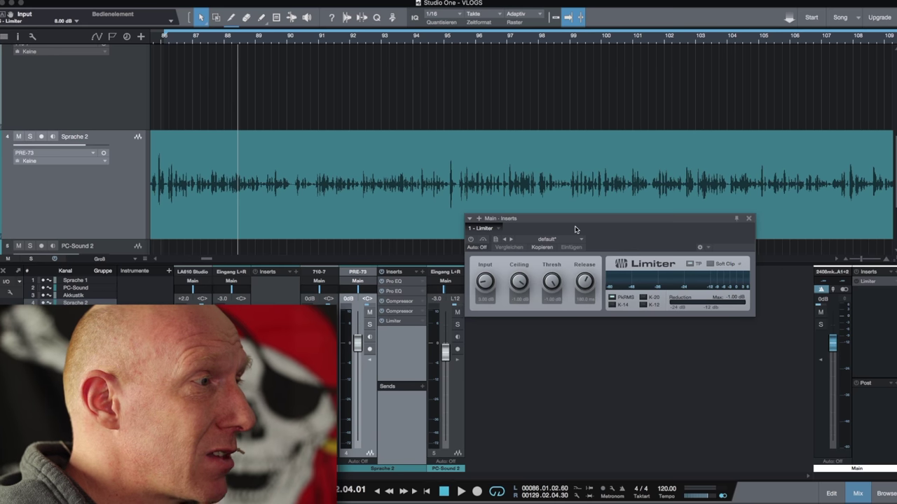
{"action": "left_click", "coordinate": [471, 240]}
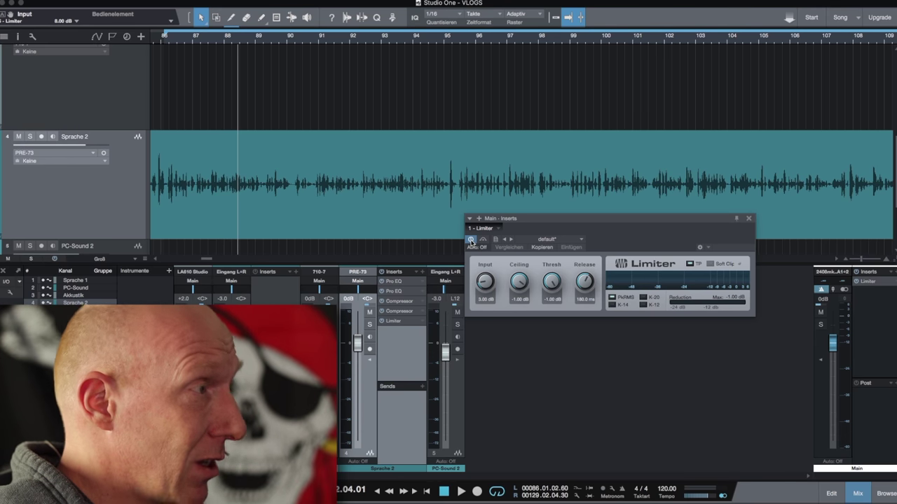
{"action": "key", "text": "space"}
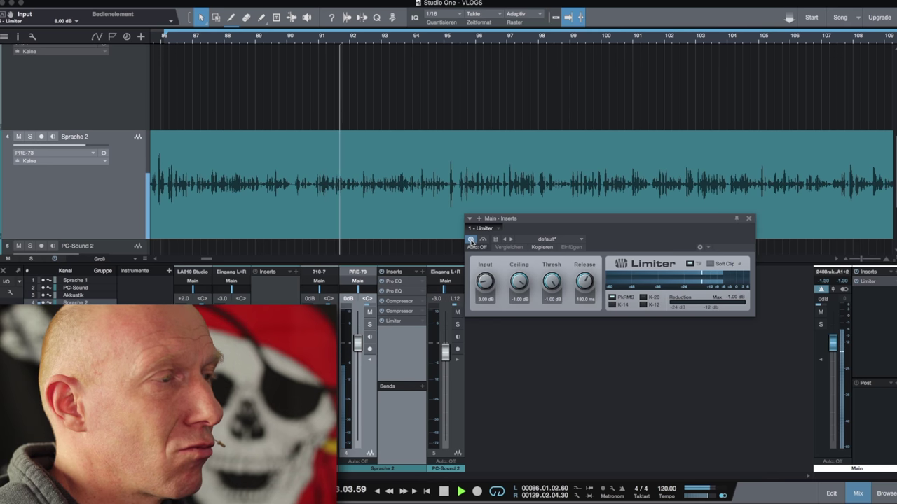
{"action": "key", "text": "space"}
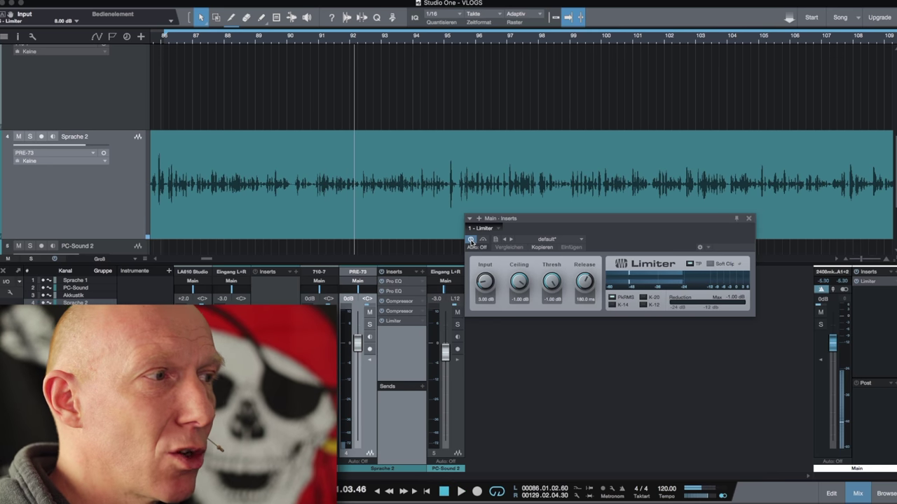